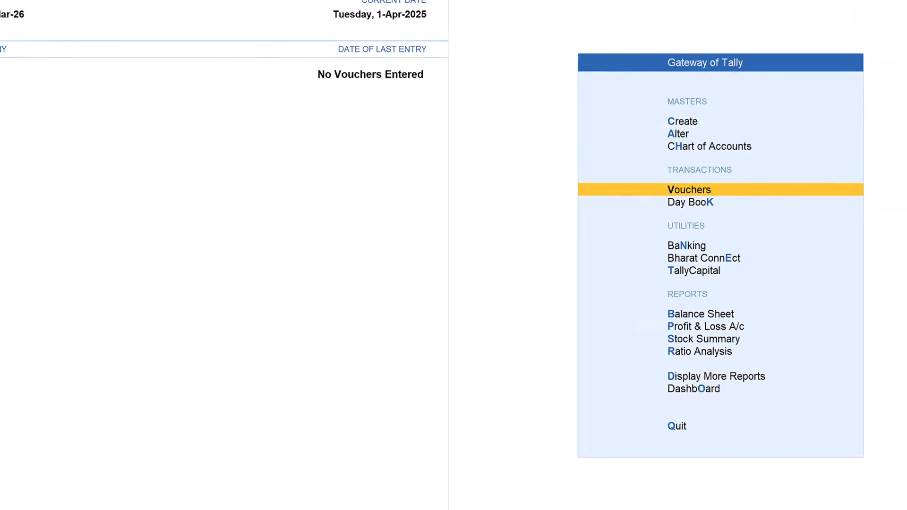
Step: Set Enable Cost Centres and Enable Job Costing to Yes in the company features and accept them
key("F11")
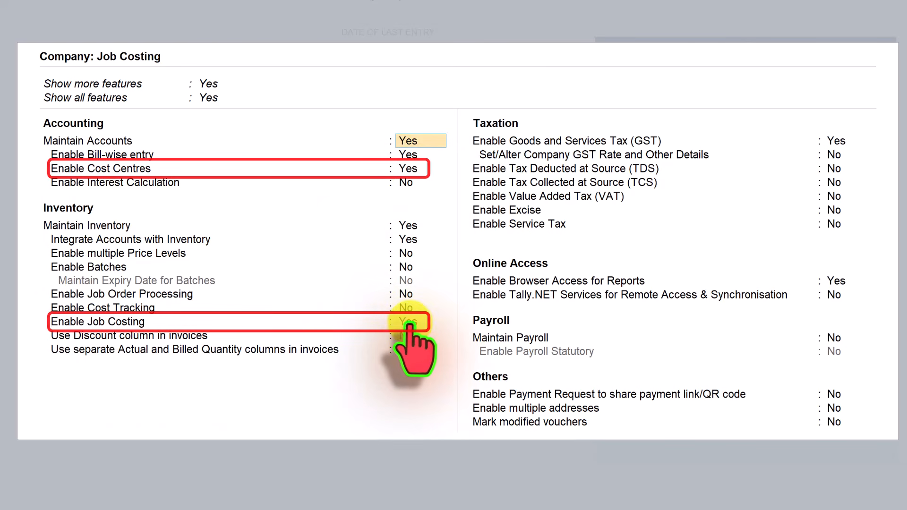
key("ctrl+a")
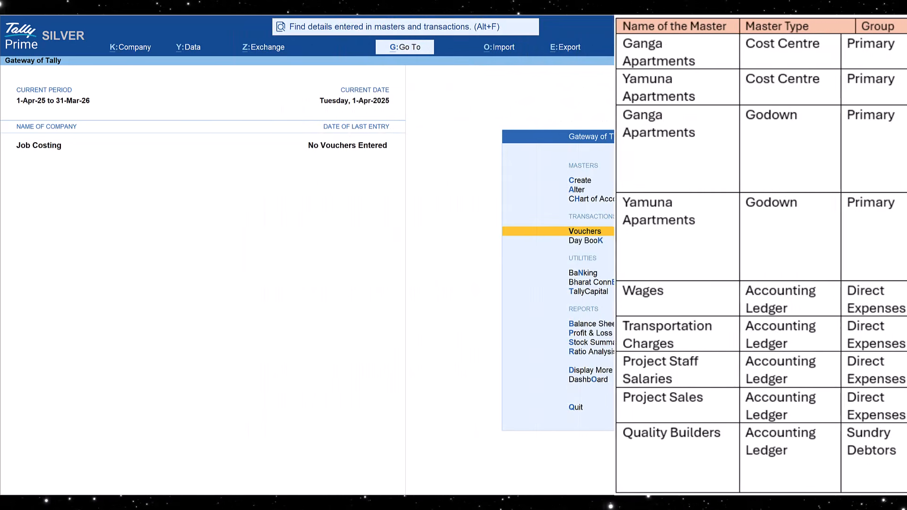
Step: Start a new cost centre master and set its configuration option Set Job Costing for Cost Centres to Yes
left_click(573, 181)
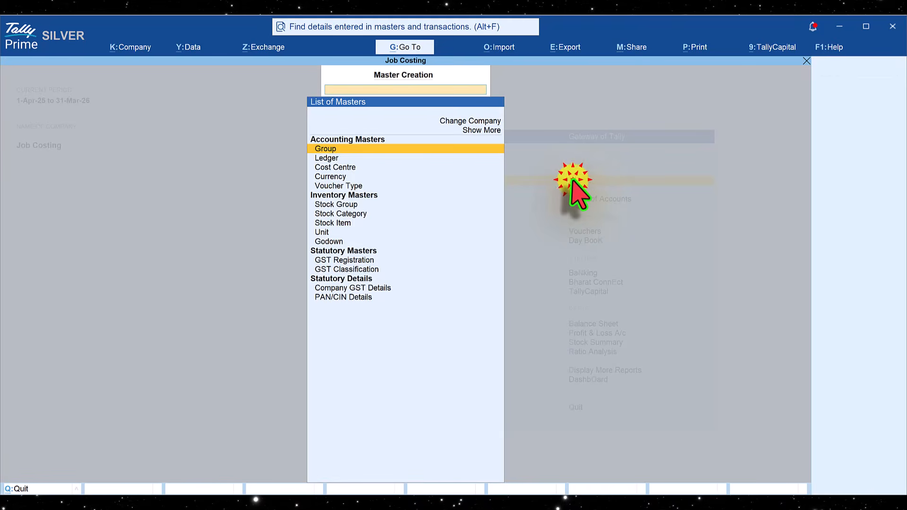
left_click(342, 168)
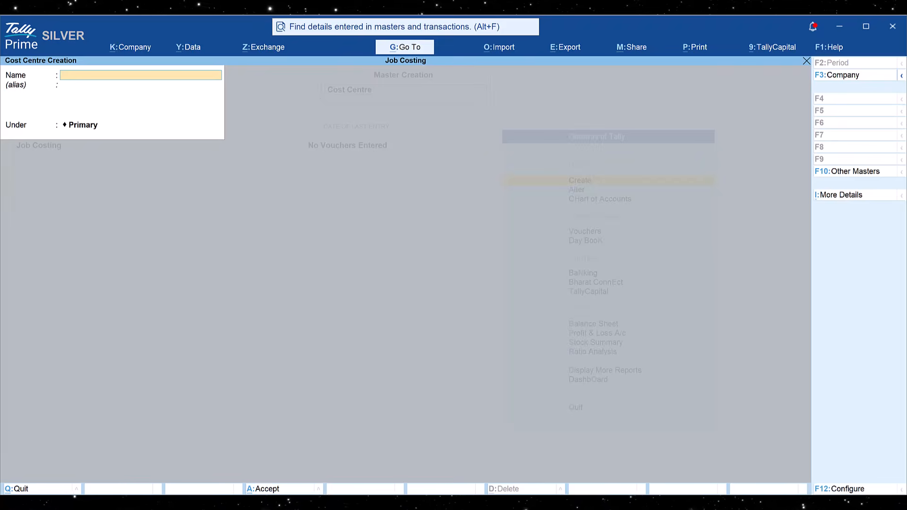
key("F12")
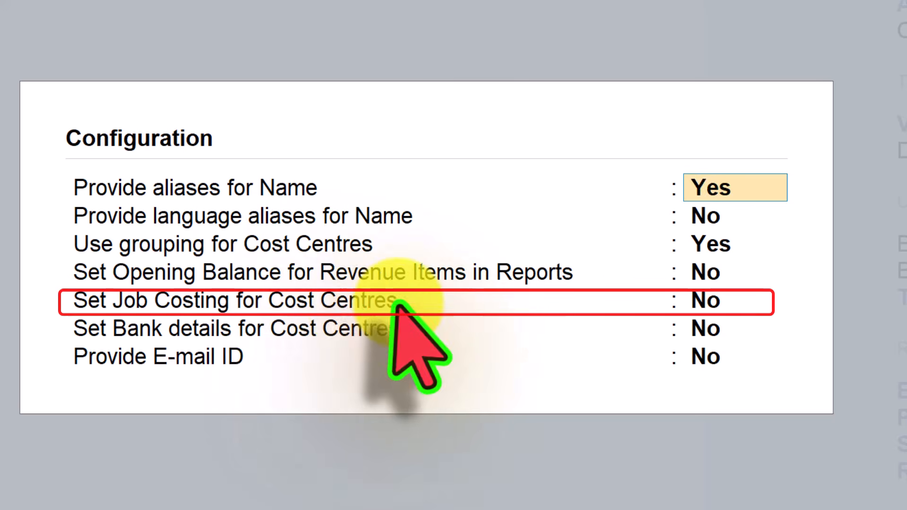
left_click(706, 301)
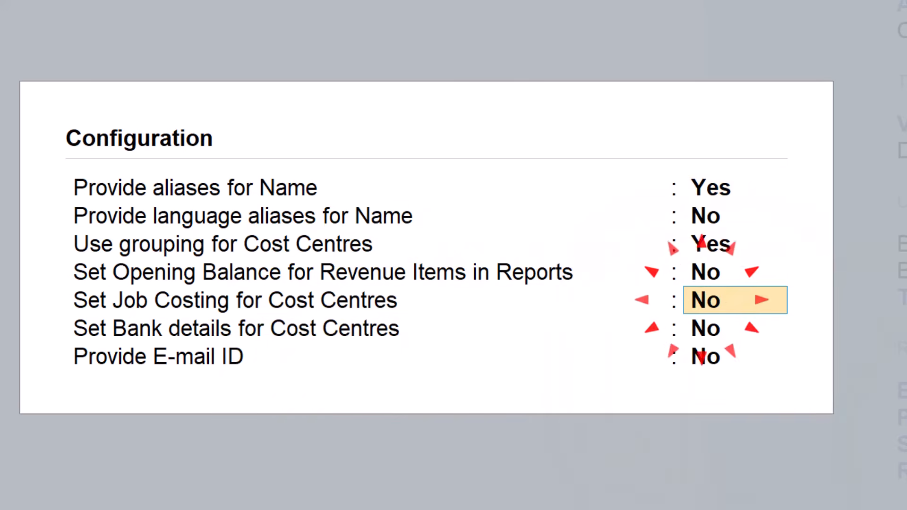
left_click(719, 295)
key("ctrl+a")
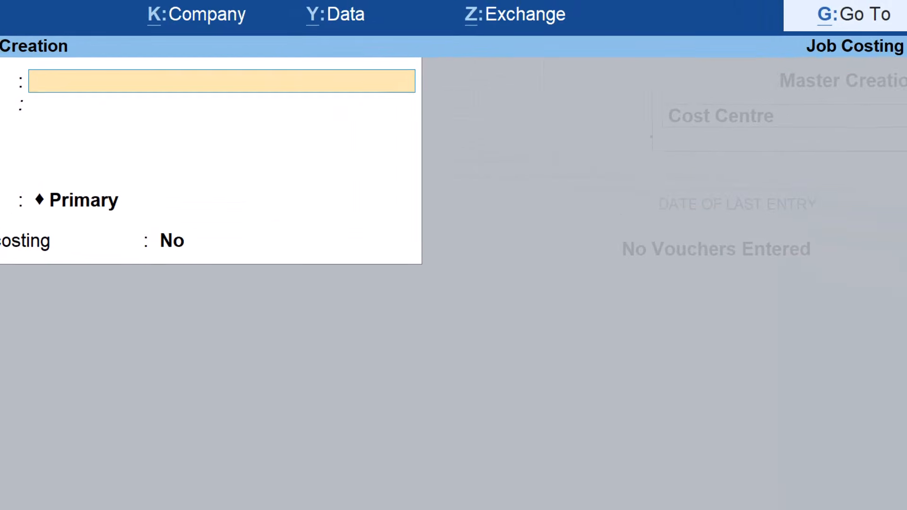
Step: Create the cost centre Ganga Apartments under Primary with Use for job costing set to Yes
type("Ga")
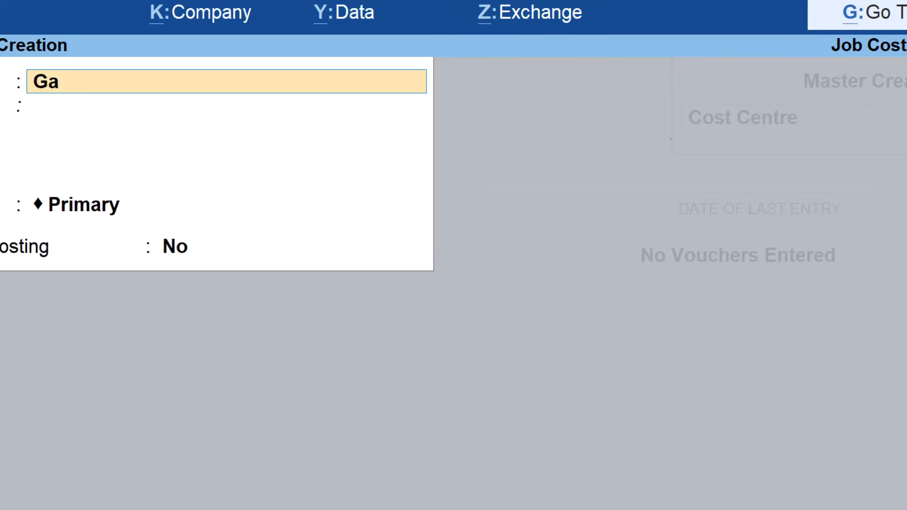
type("nga Apartments")
key("Return")
key("Return")
key("Return")
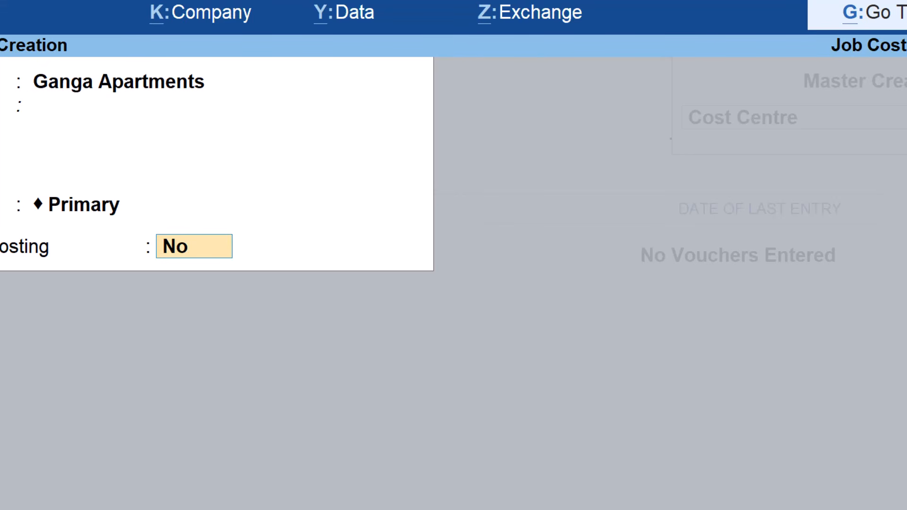
type("y")
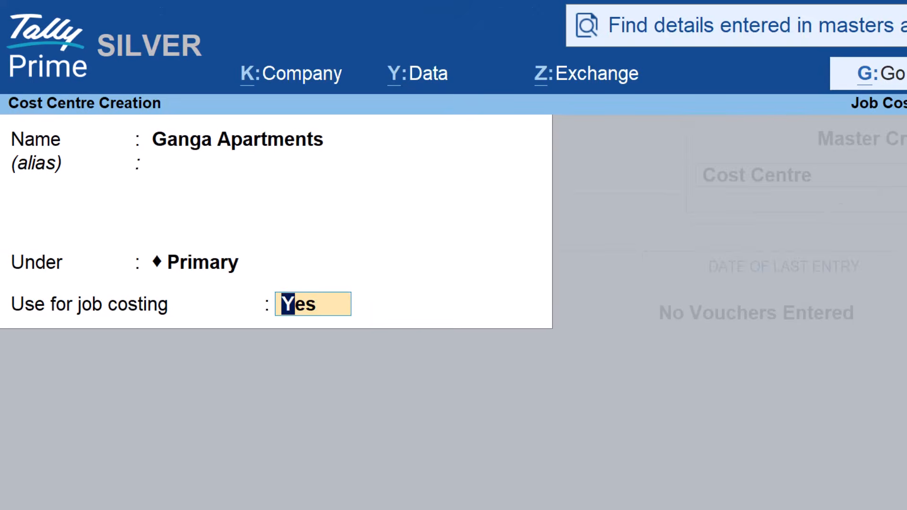
key("Return")
key("Return")
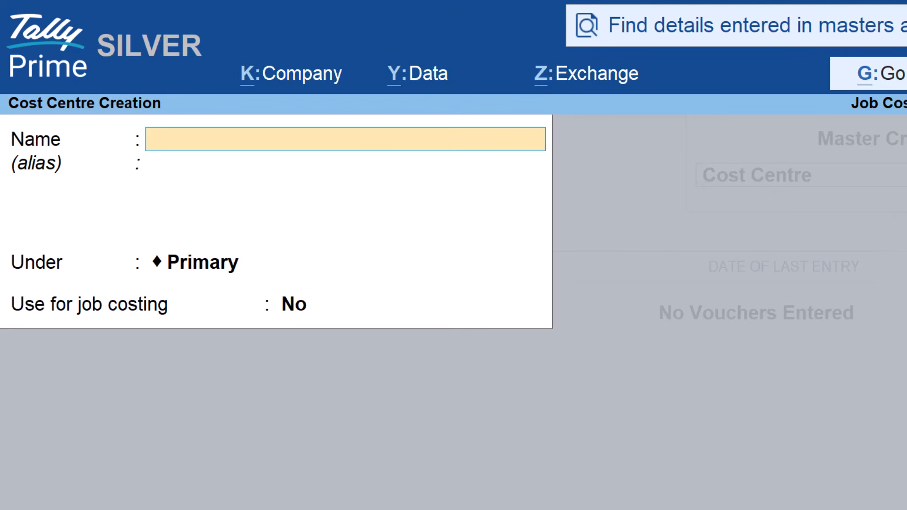
Step: Create the cost centre Yamuna Apartments under Primary with Use for job costing set to Yes
type("Yamuna Apartments")
key("Return")
key("Return")
type("y")
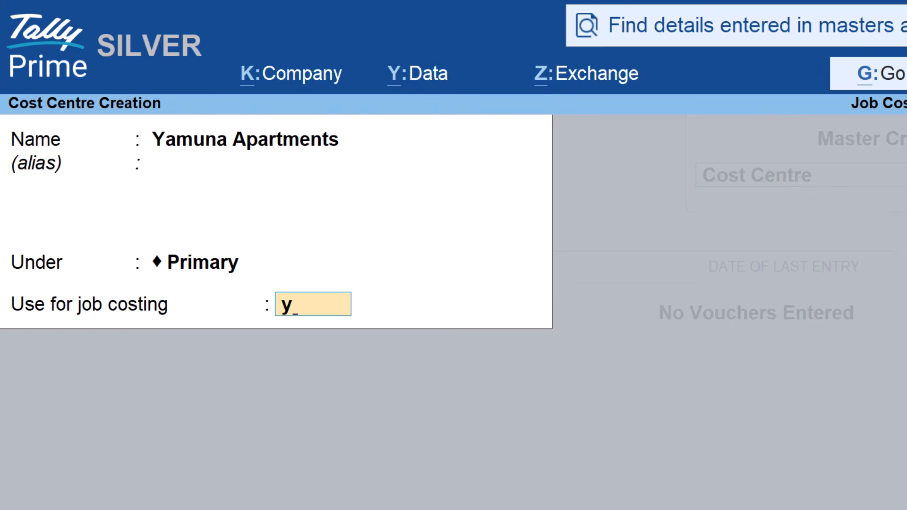
key("Return")
key("Return")
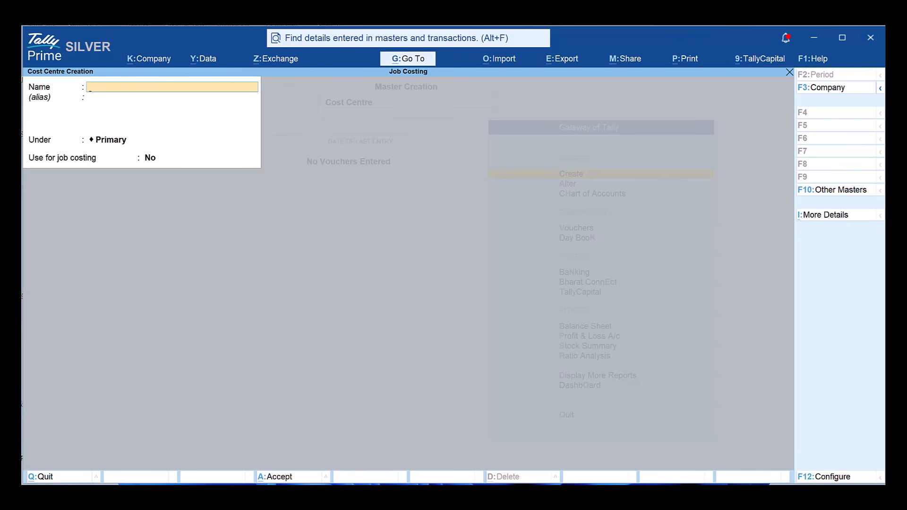
Step: Create the godown Ganga Apartments under Primary, allowing storage of materials and setting Ganga Apartments as its job/project for job costing
left_click(835, 190)
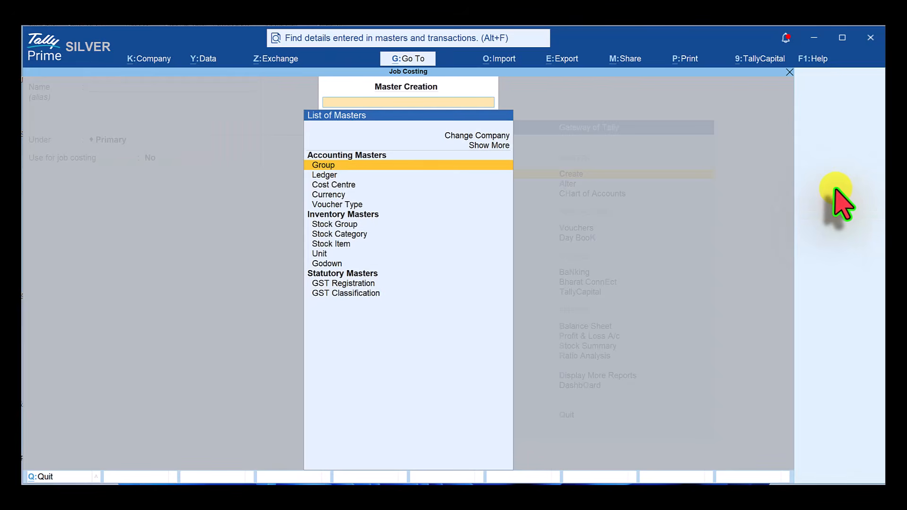
left_click(331, 263)
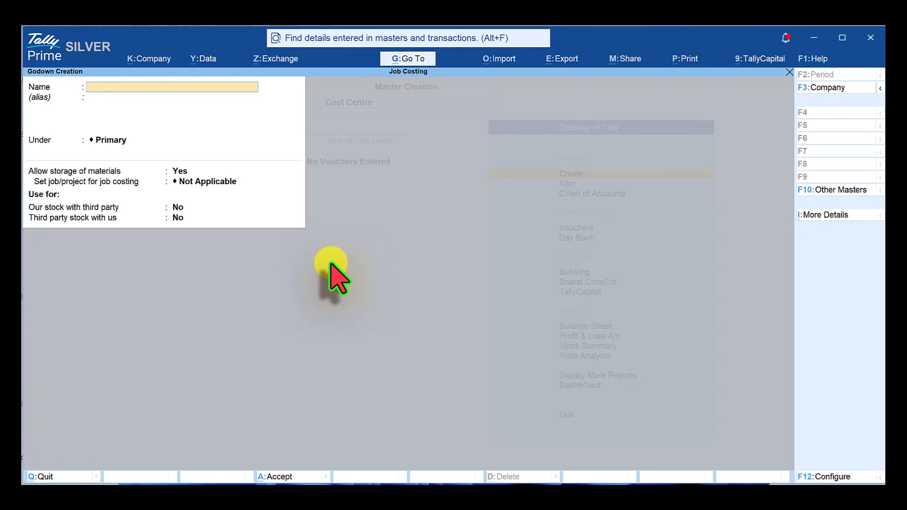
type("Ganga Apartments")
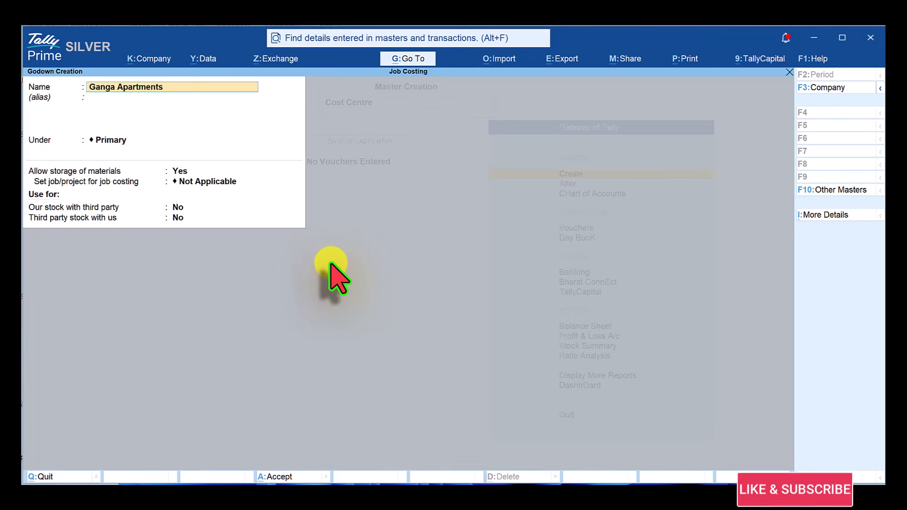
key("Return")
key("Return")
key("Return")
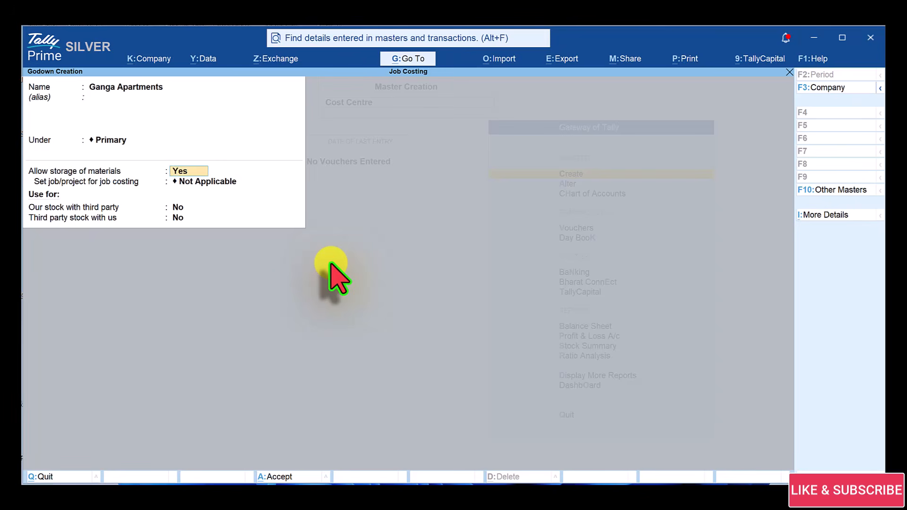
key("Return")
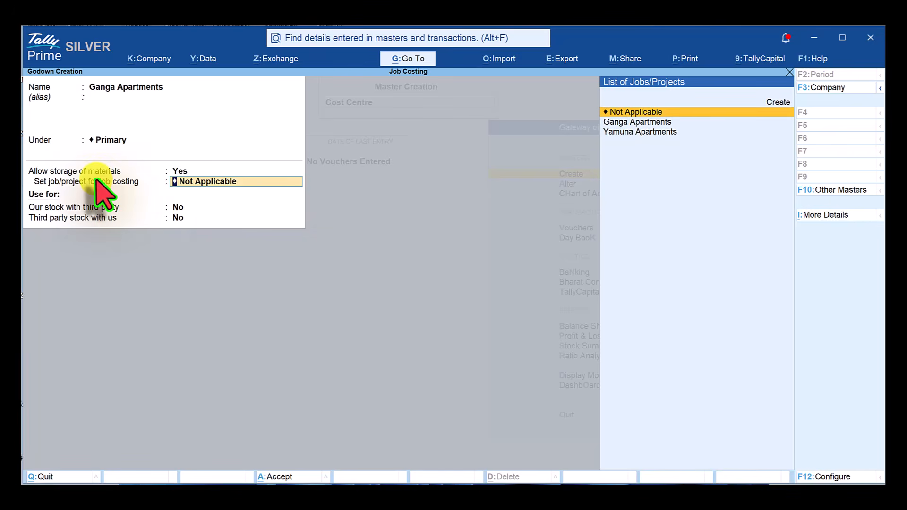
key("F12")
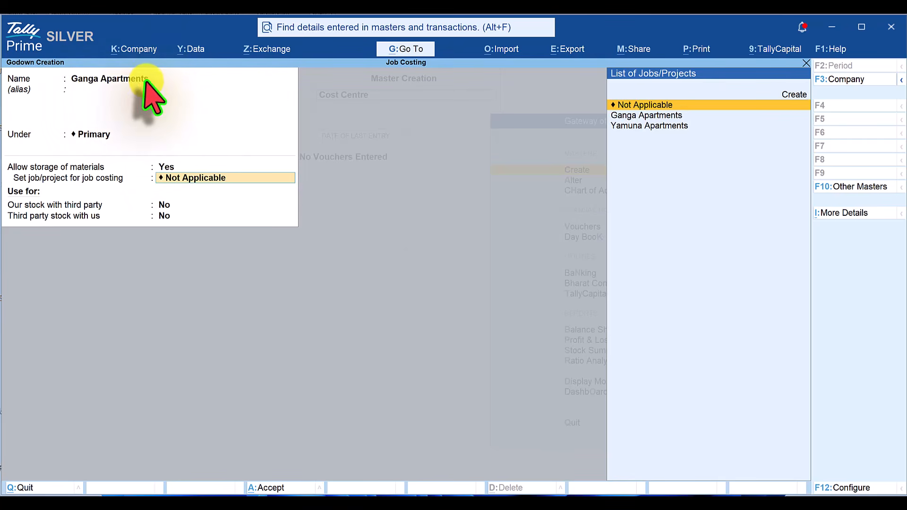
left_click(665, 116)
left_click(665, 116)
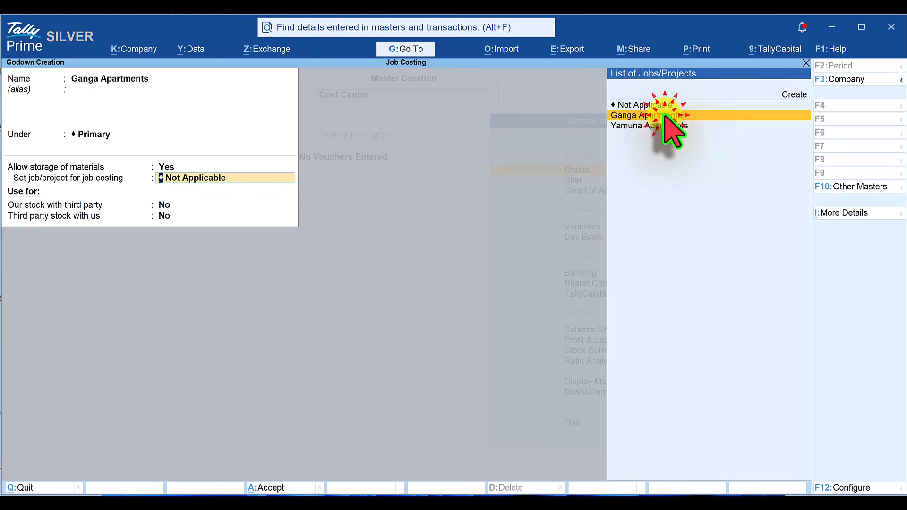
key("Return")
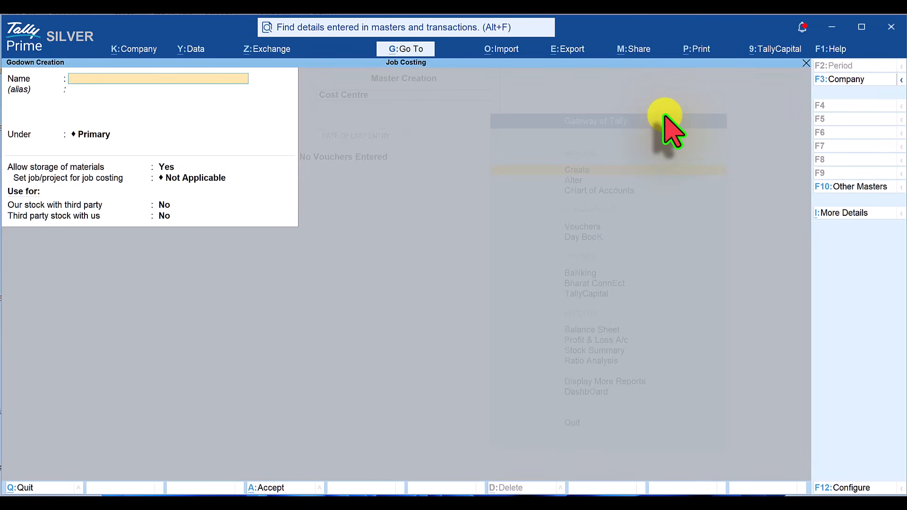
Step: Create the godown Yamuna Apartments under Primary, allowing storage of materials and setting Yamuna Apartments as its job/project for job costing
type("Yamuna Apartments")
key("Return")
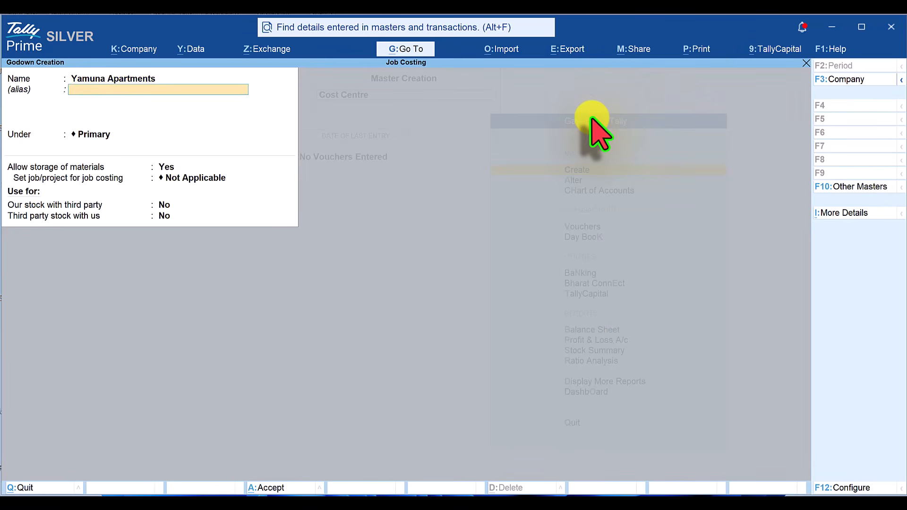
key("Return")
key("Return")
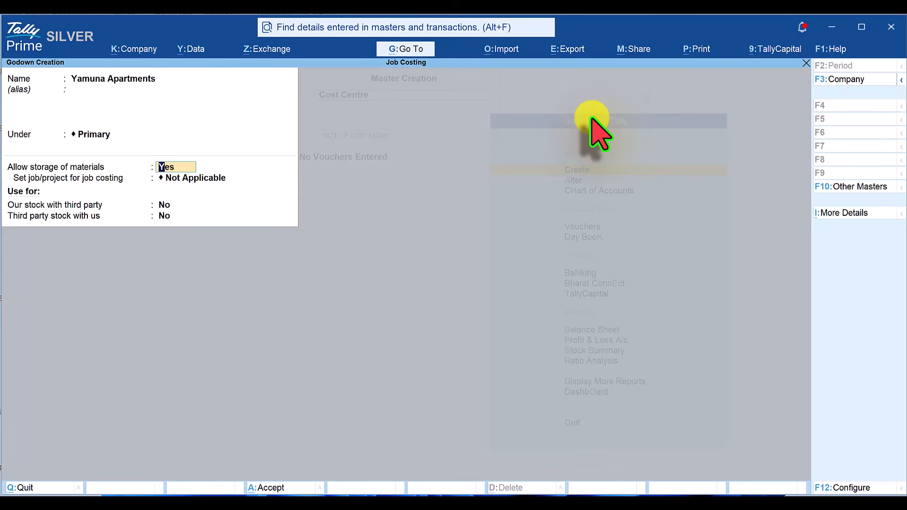
key("Return")
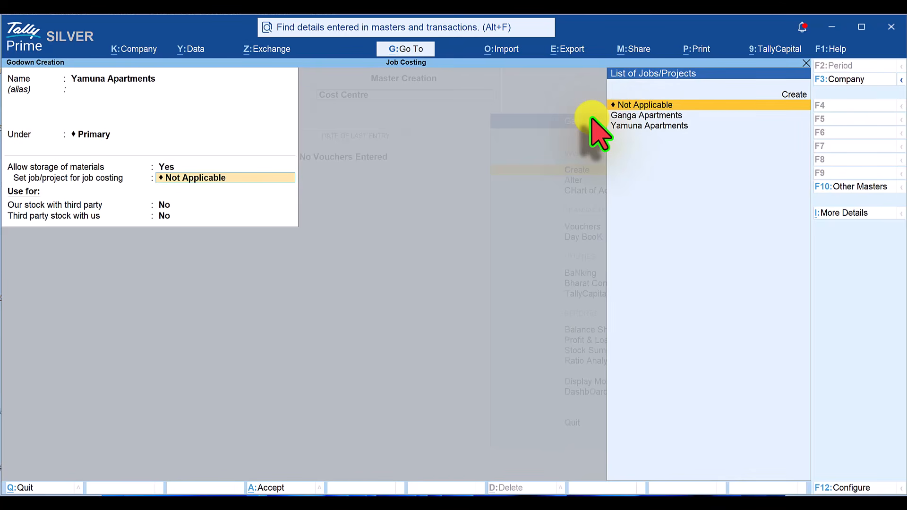
left_click(662, 142)
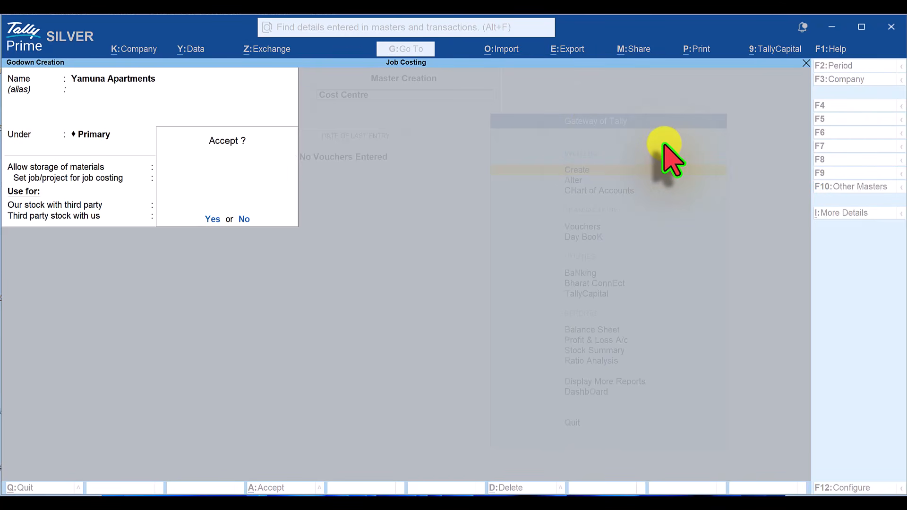
key("Return")
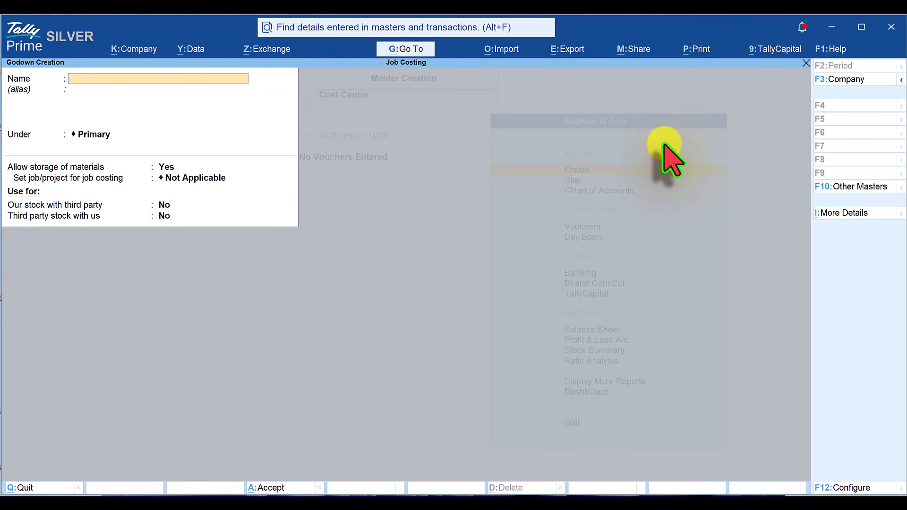
Step: Create the ledger Wages under Direct Expenses with Cost centres are applicable set to Yes
left_click(867, 186)
key("Down")
key("Return")
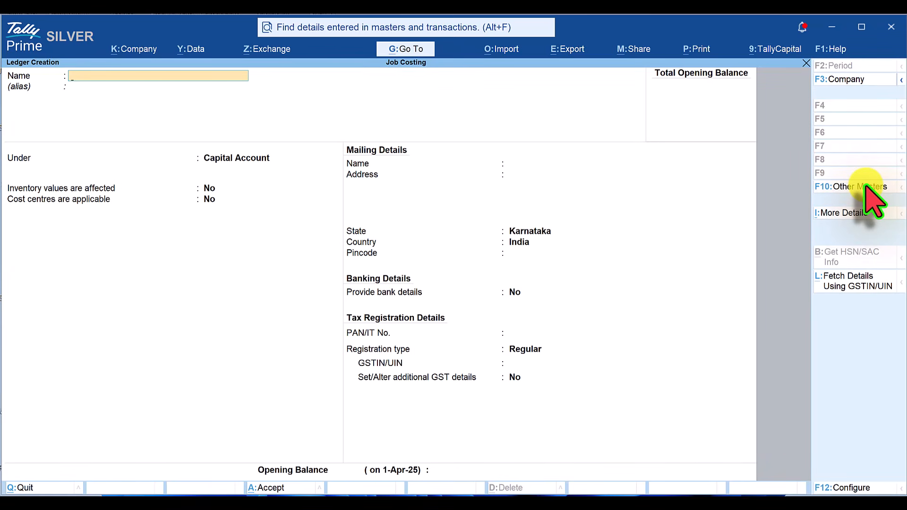
type("Wages")
key("Return")
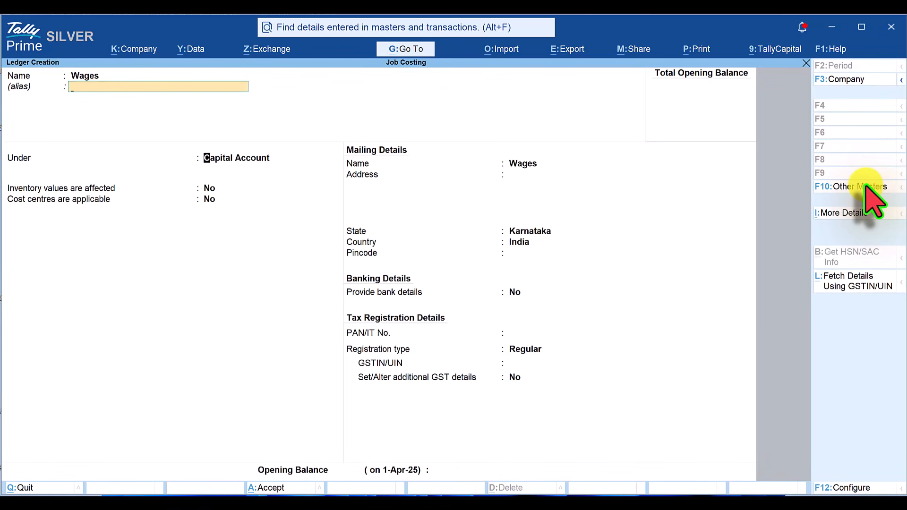
type("Dir")
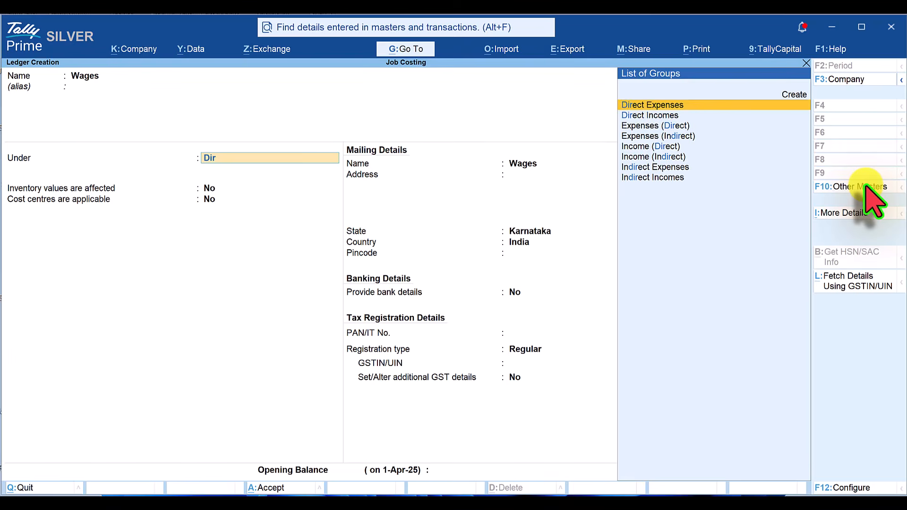
key("Return")
key("y")
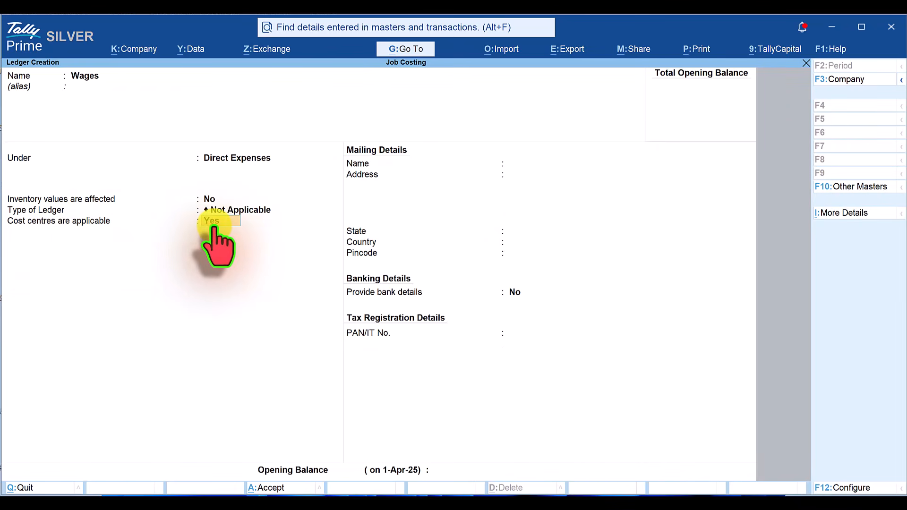
key("ctrl+a")
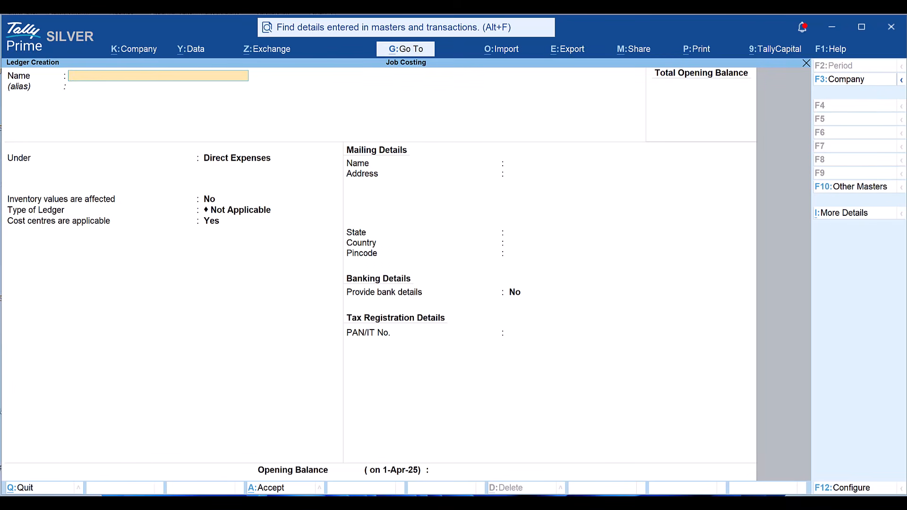
Step: Create the ledgers Transportation Charges and Project Staff Salaries under Direct Expenses, both with cost centres applicable
type("Transportation Charges")
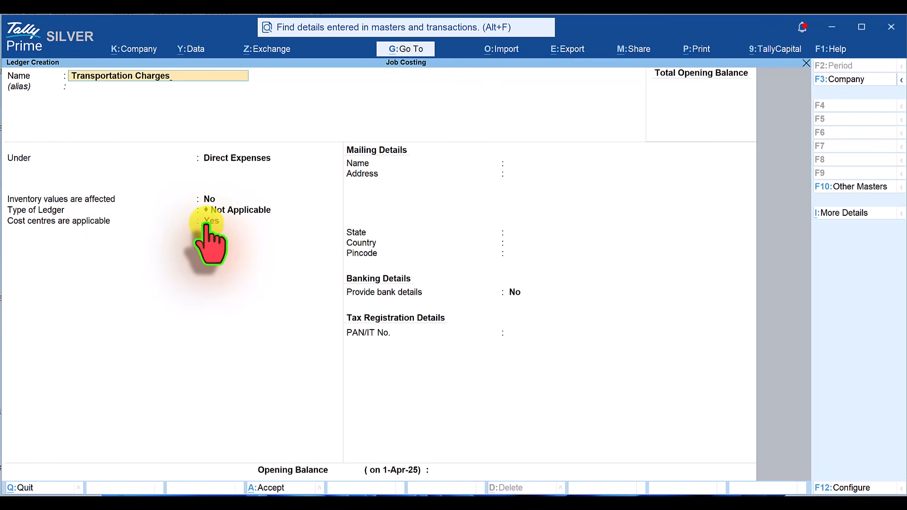
key("ctrl+a")
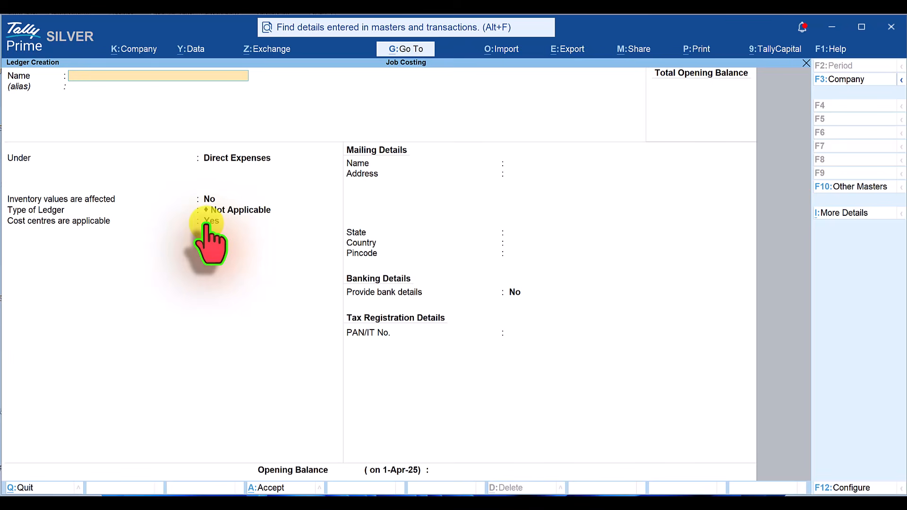
type("Project Staff Salaries")
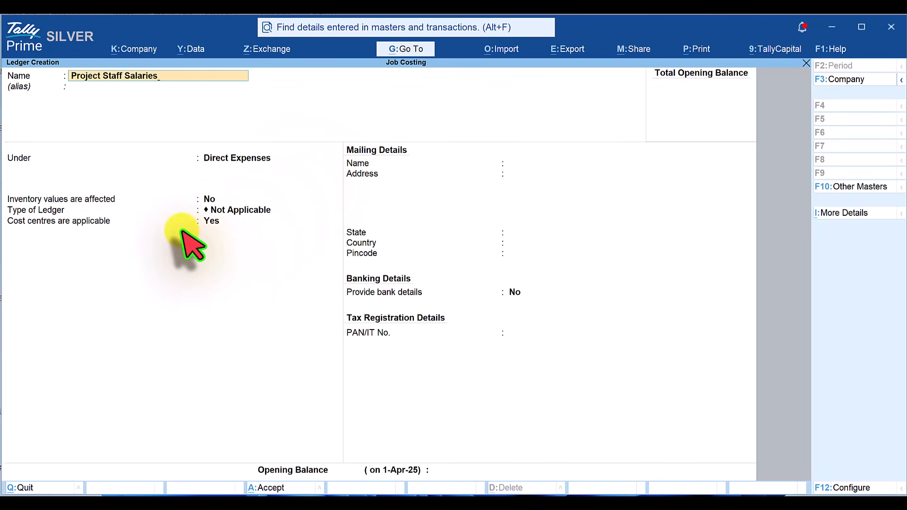
key("ctrl+a")
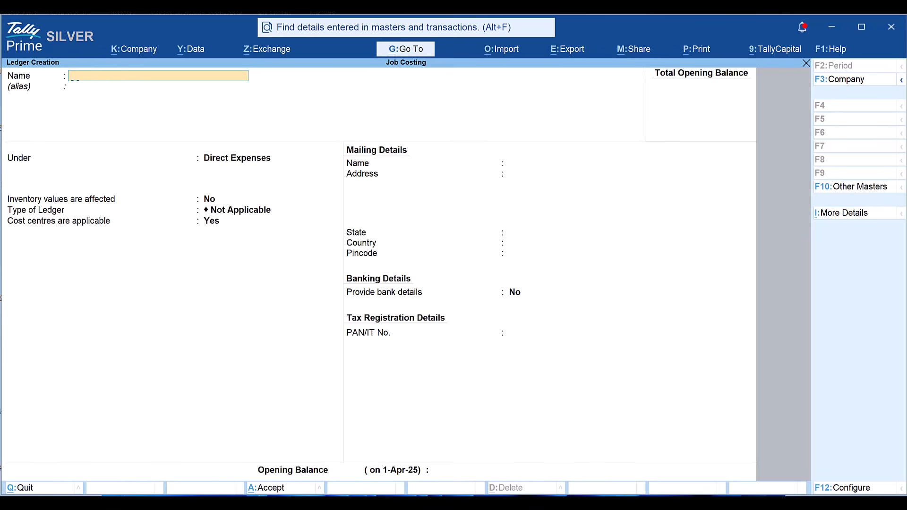
Step: Create the ledger Project Sales under Sales Accounts with Inventory values are affected set to No and cost centres applicable
type("Project Sales")
key("Return")
type("Sales")
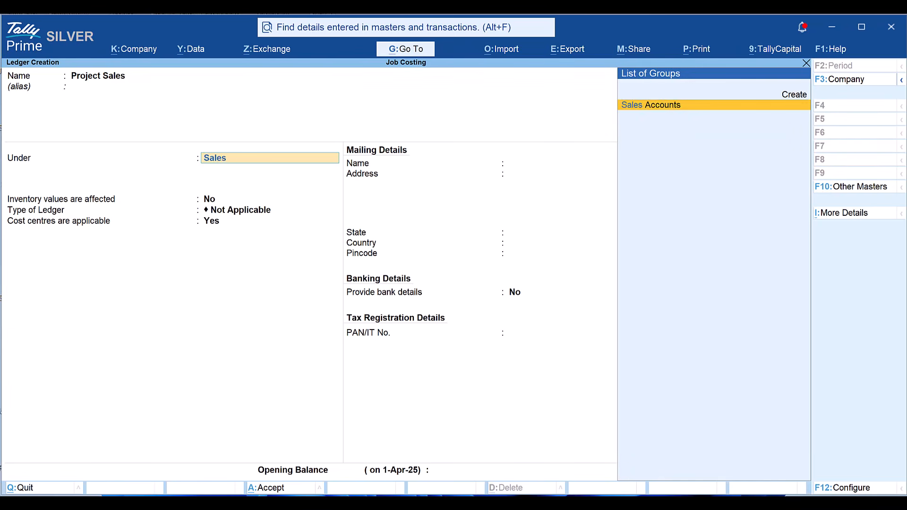
key("Return")
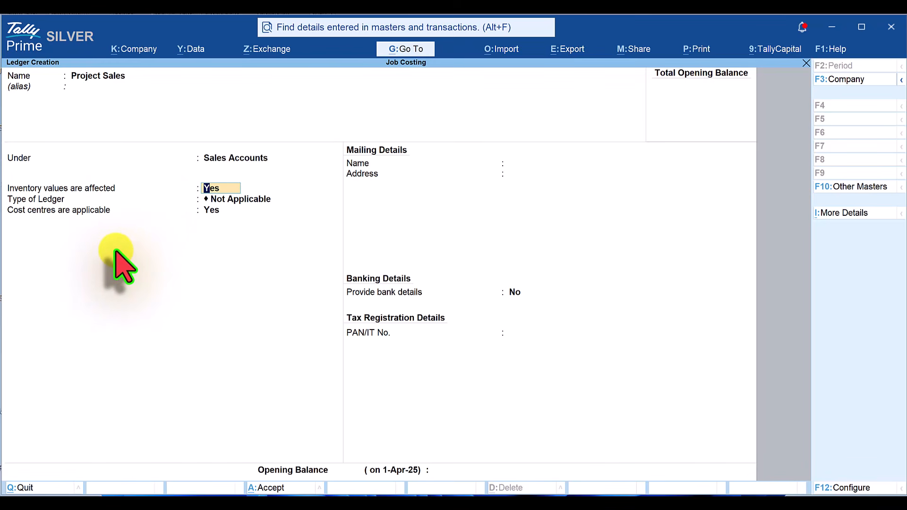
type("n")
key("Return")
key("Return")
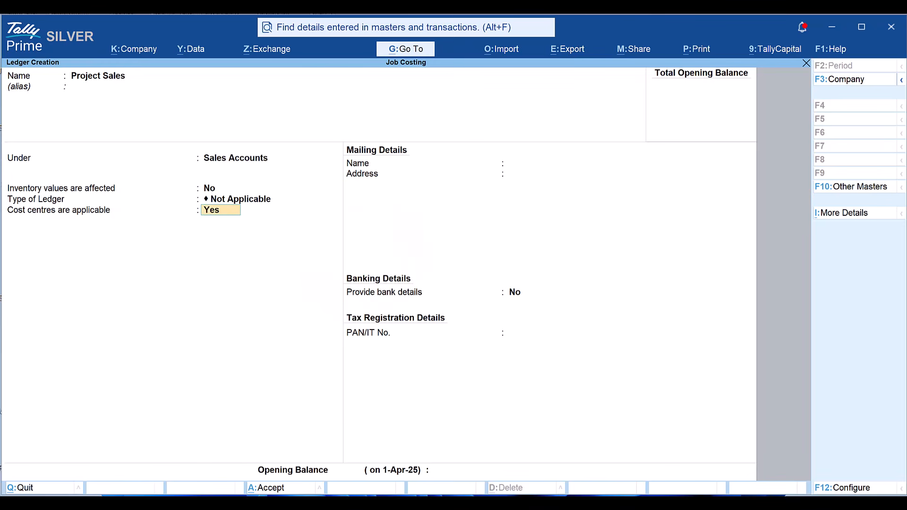
key("Return")
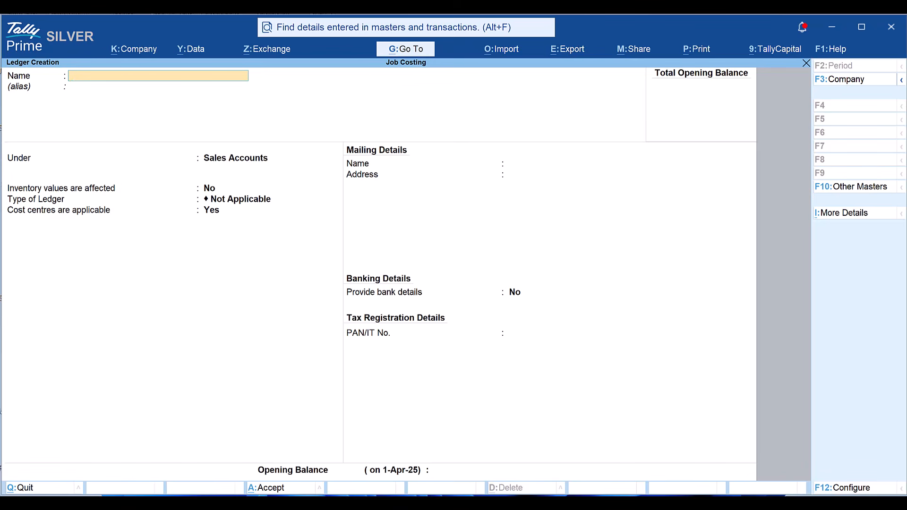
Step: Create the ledger Quality Builders under Sundry Debtors, maintaining balances bill-by-bill
type("Quality Builders")
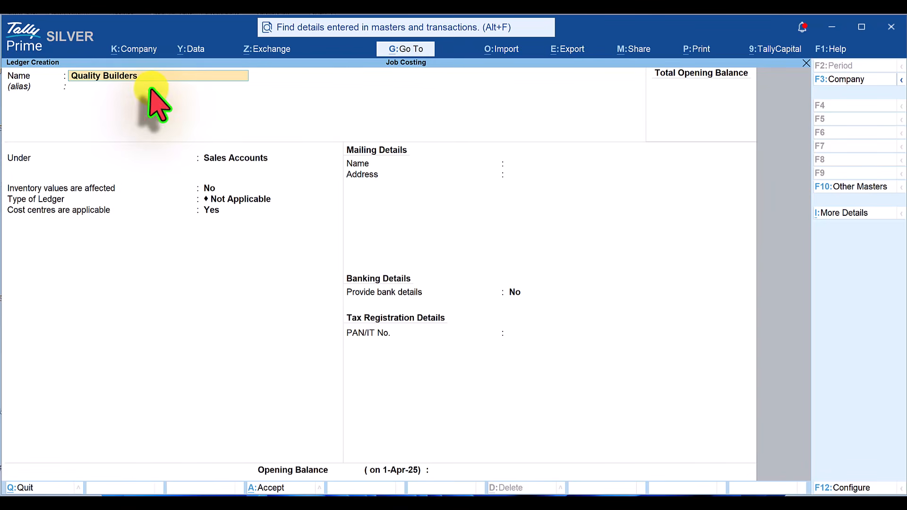
key("Return")
key("Return")
key("Return")
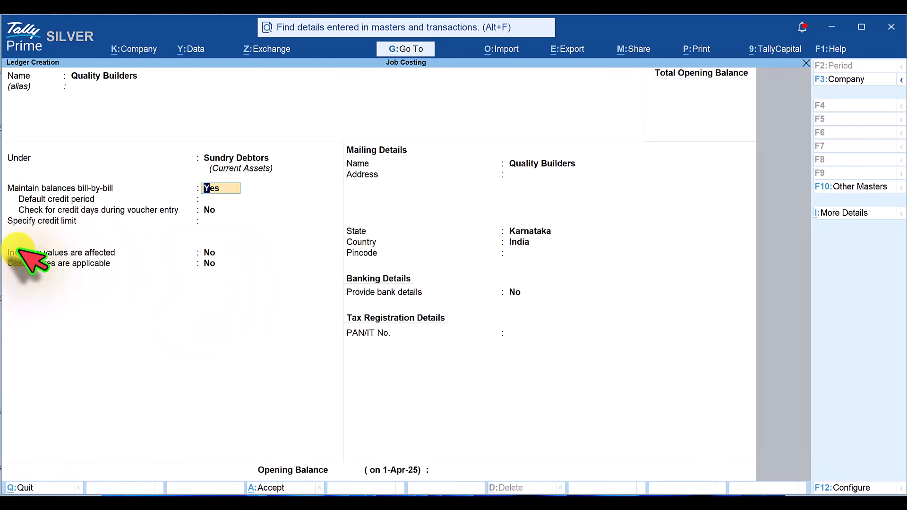
key("ctrl")
key("ctrl+a")
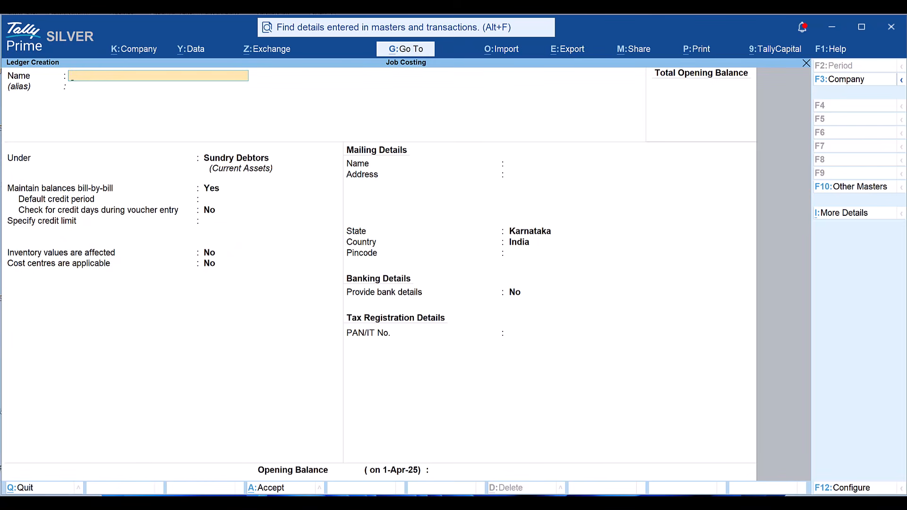